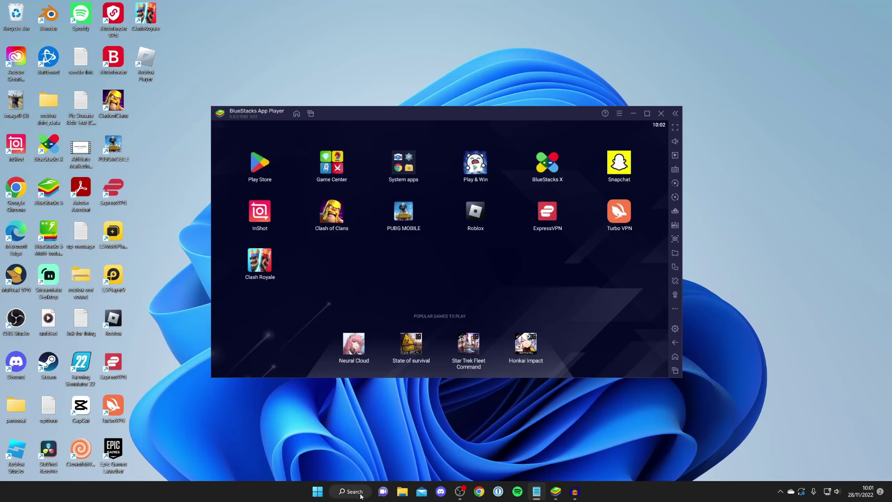
Step: Launch Task Manager through Windows search and go to the details entry of the BlueStacks process
left_click(353, 492)
type("task")
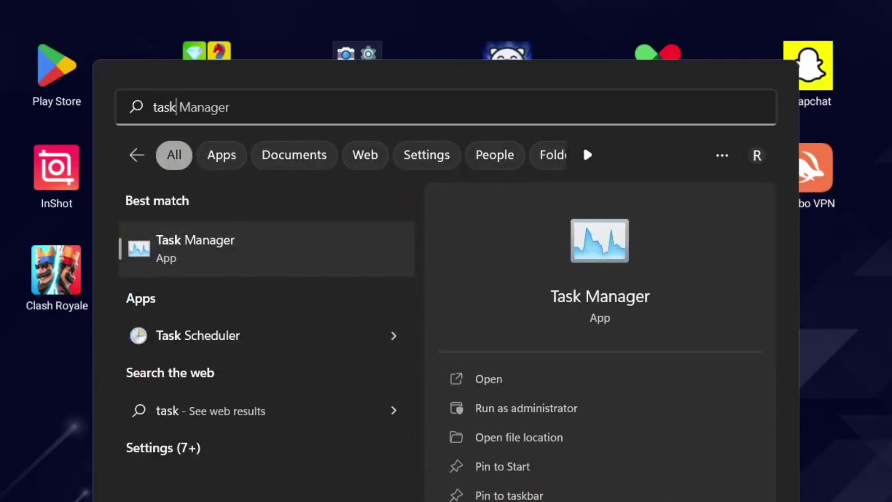
left_click(199, 252)
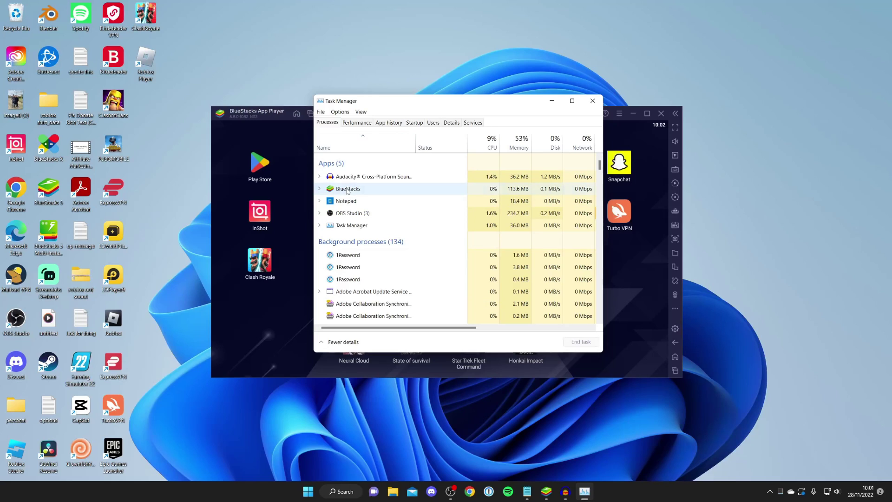
right_click(347, 190)
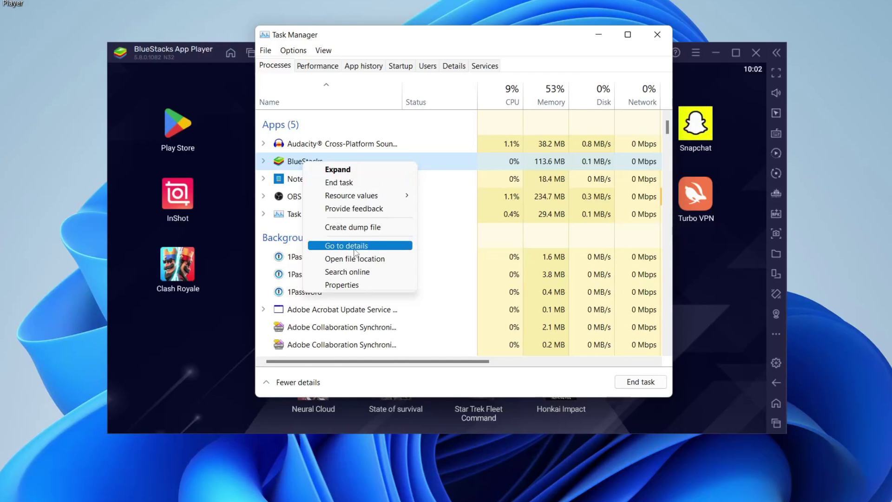
left_click(378, 247)
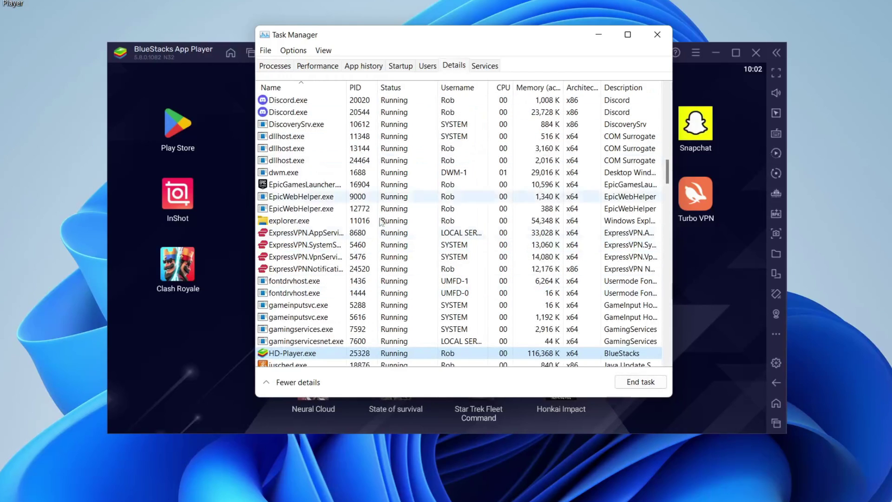
scroll(318, 321, "down", 1)
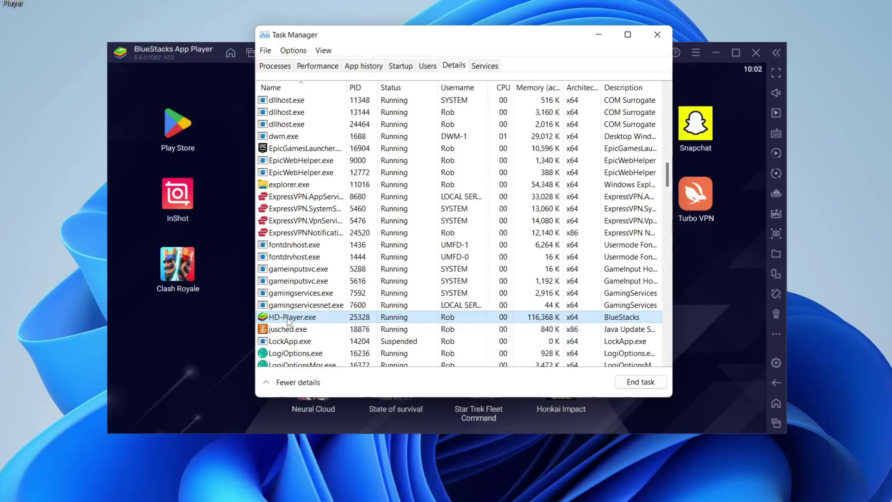
Step: Change the priority of HD-Player.exe to Above normal, confirm the change and close Task Manager
right_click(289, 321)
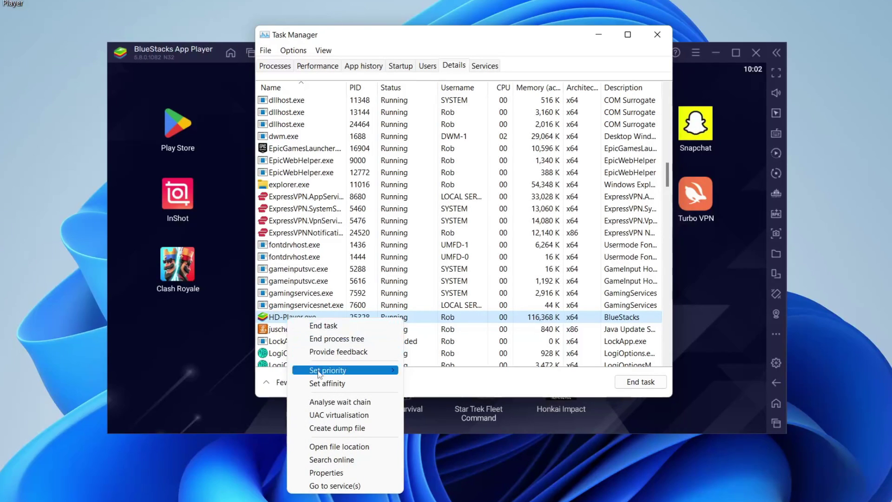
mouse_move(397, 372)
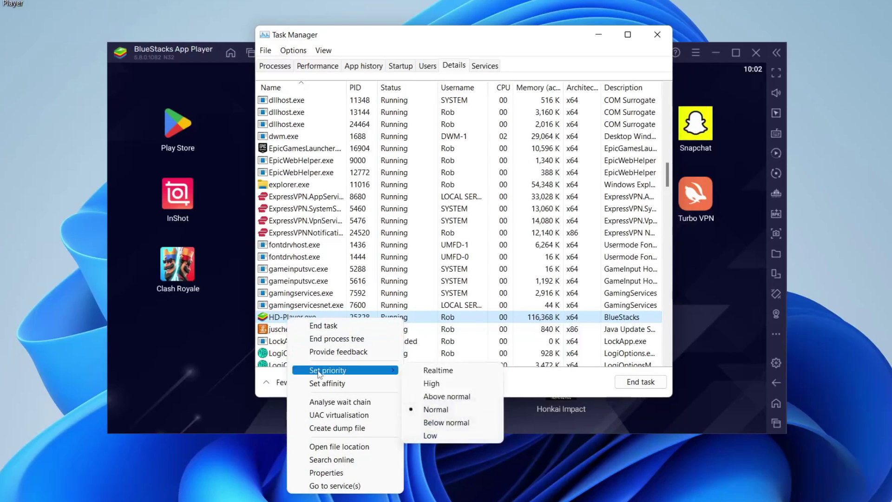
left_click(436, 395)
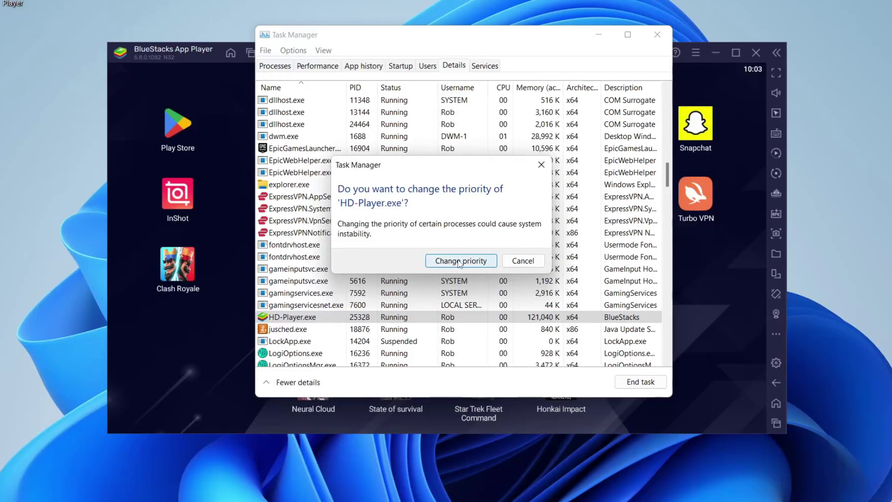
left_click(459, 262)
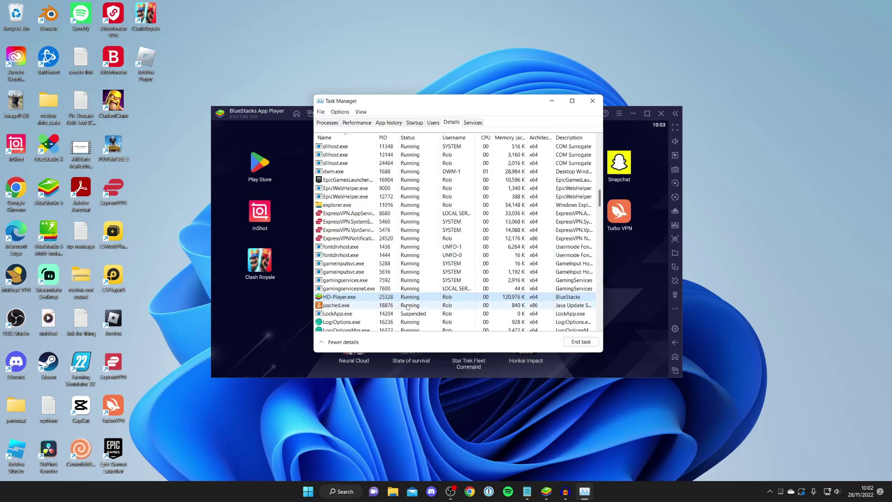
left_click(592, 101)
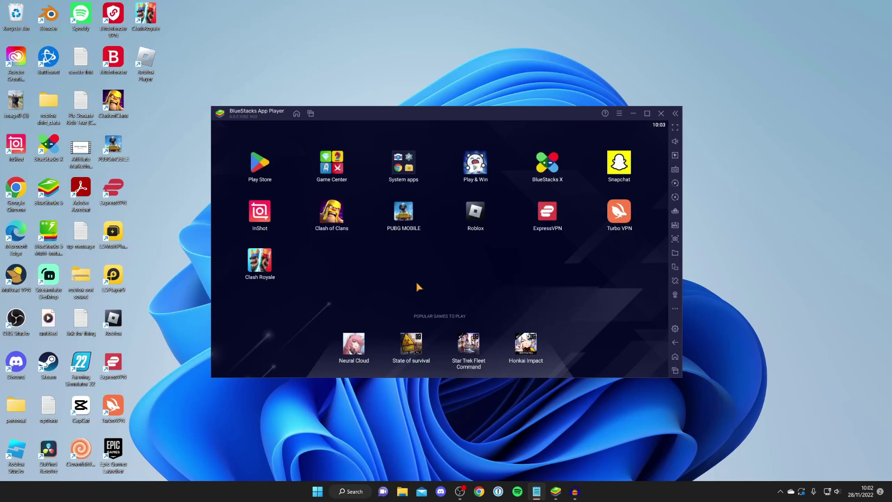
Step: Search Windows for "graphics settings" and open the Graphics settings page
left_click(352, 491)
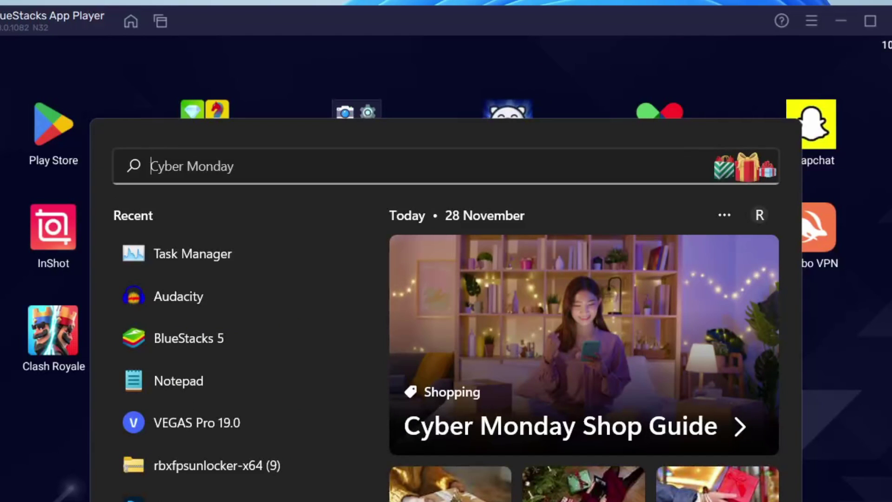
type("graphics settings")
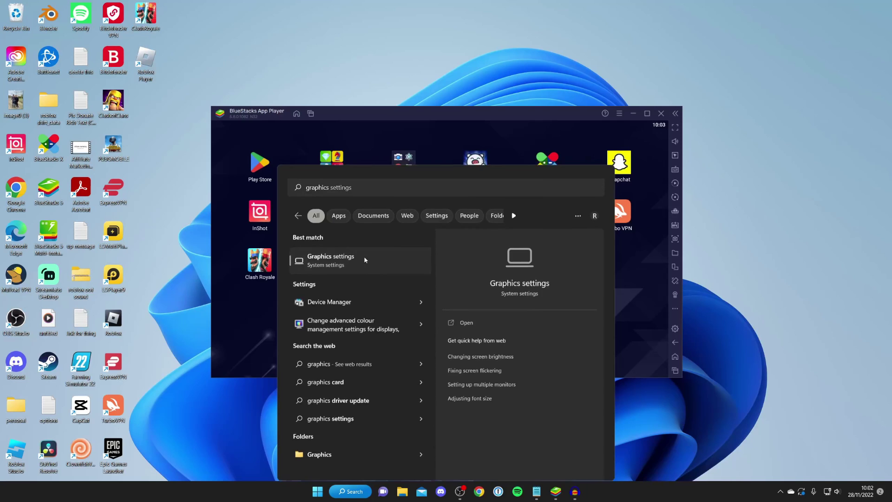
key("Return")
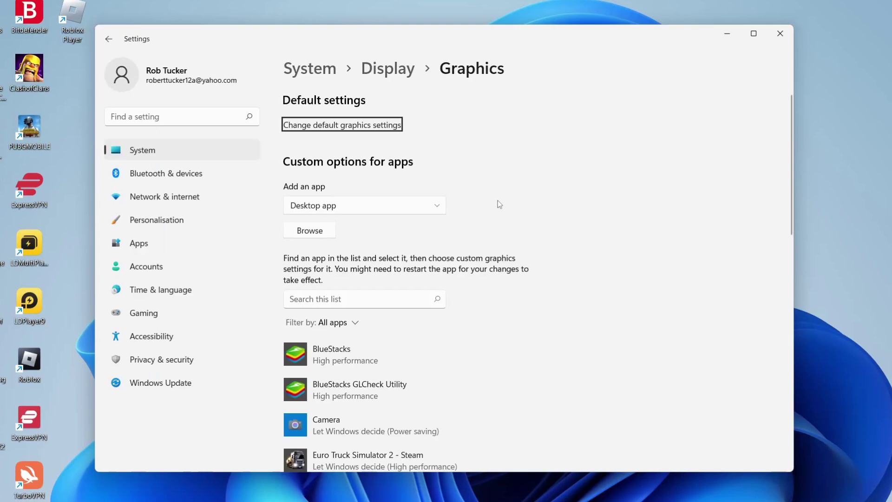
Step: Inspect the graphics preference options of the BlueStacks entry, cancel without changing them and close the Settings window
scroll(456, 211, "down", 2)
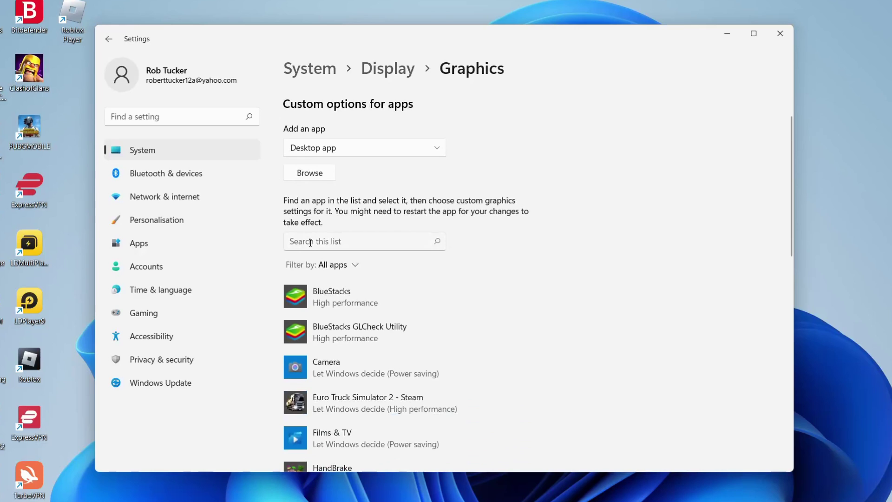
left_click(331, 294)
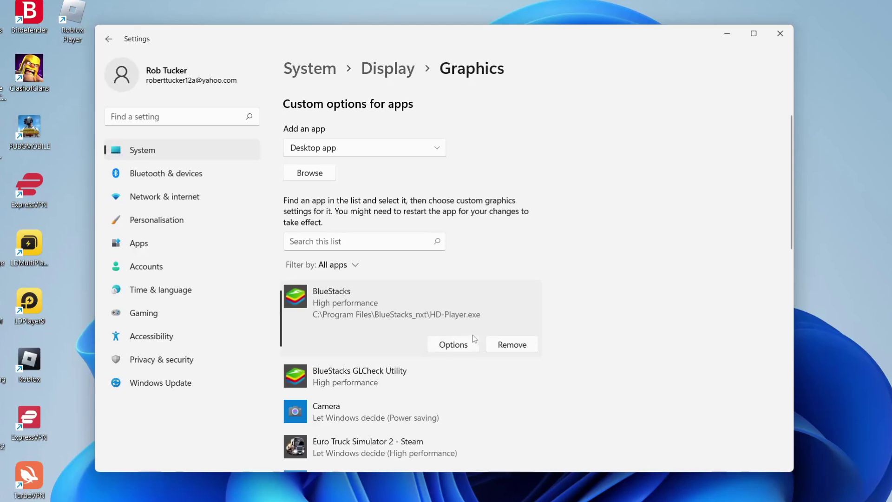
left_click(453, 345)
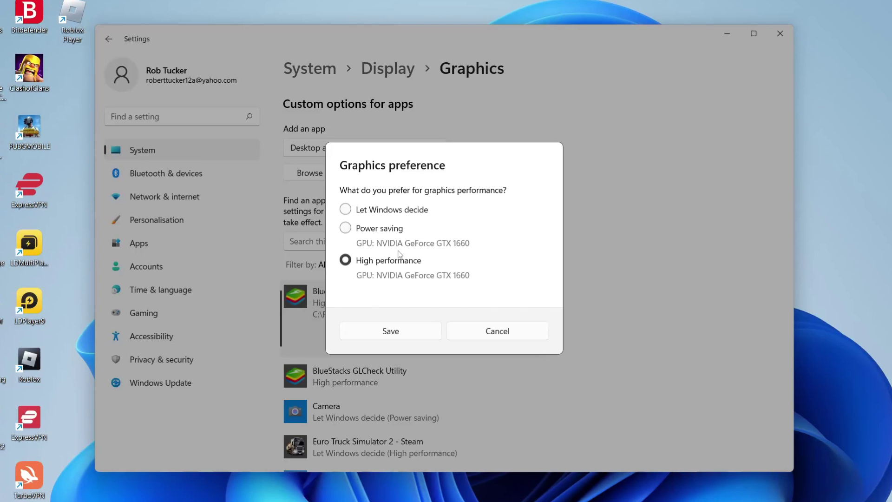
left_click(515, 336)
scroll(483, 325, "up", 2)
scroll(385, 200, "down", 3)
scroll(353, 260, "up", 3)
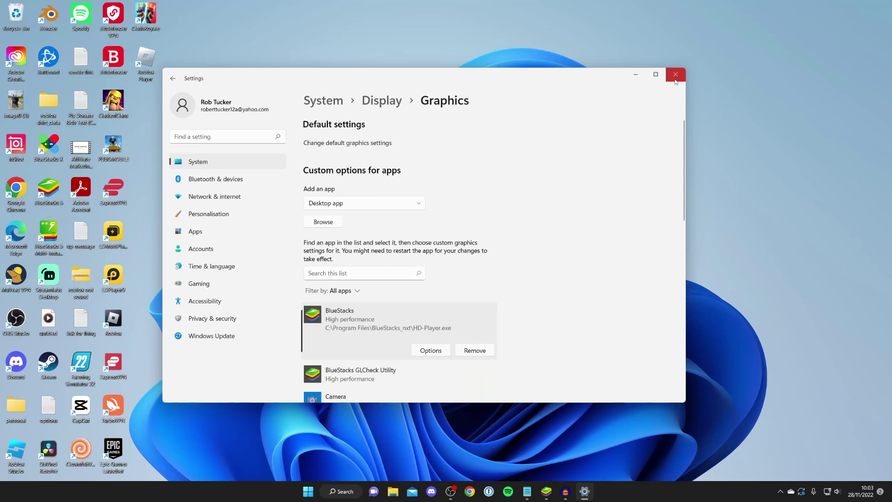
left_click(675, 80)
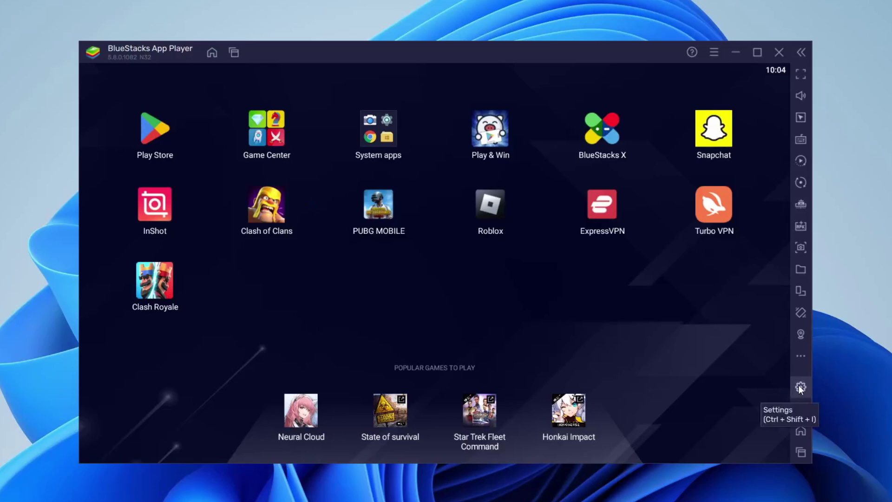
Step: Open the BlueStacks settings, check the processor's core count in Task Manager's performance view, and minimize Task Manager
left_click(675, 328)
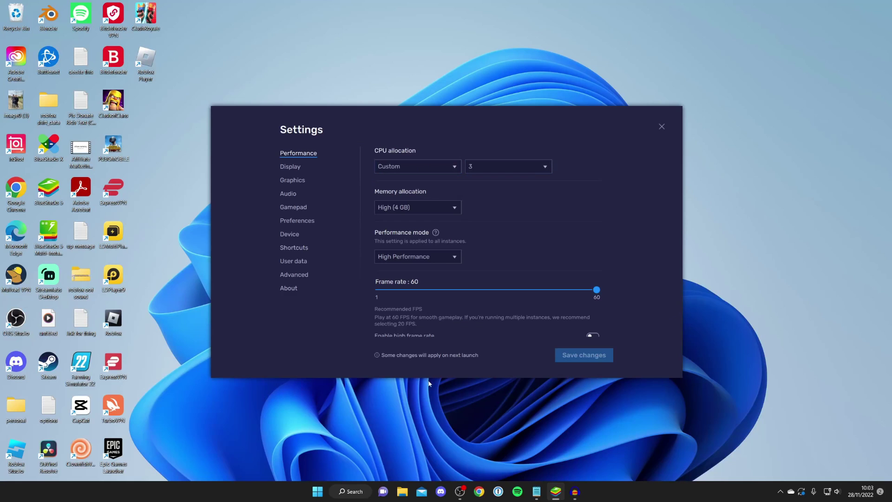
left_click(352, 491)
type("task")
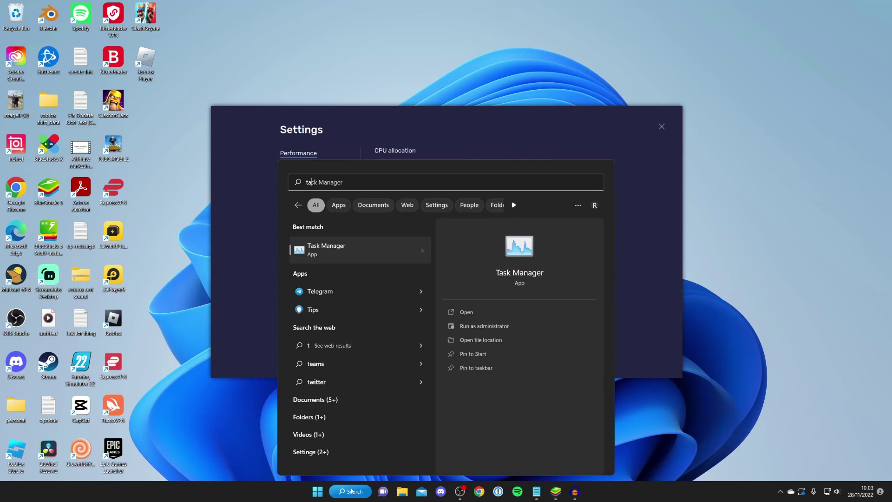
left_click(338, 246)
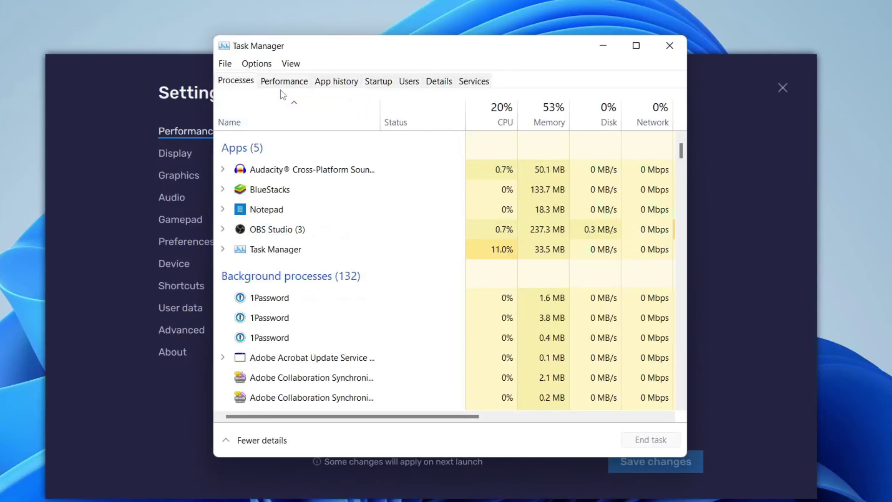
left_click(283, 83)
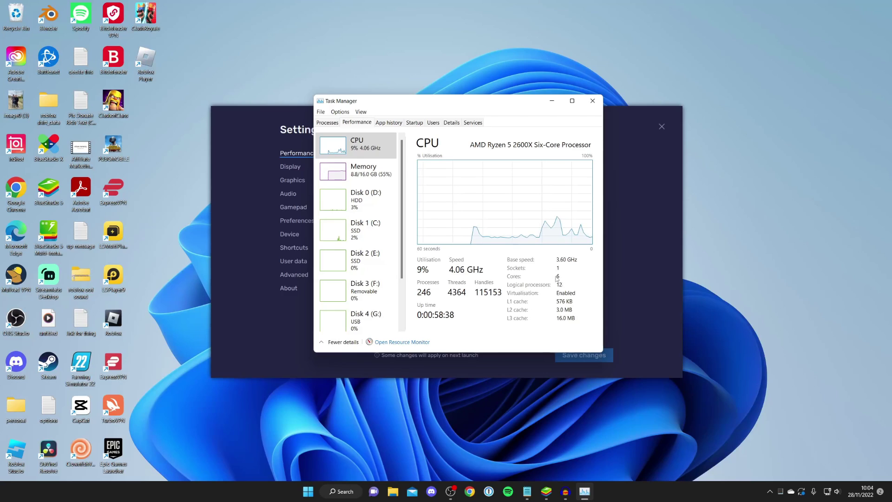
left_click(552, 101)
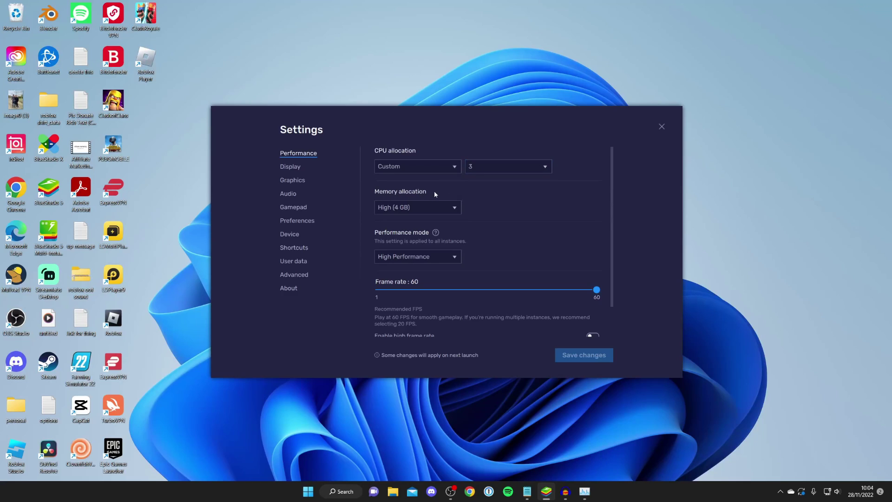
Step: Look up the installed RAM on the Windows "About your PC" page and close it again
left_click(407, 202)
left_click(401, 216)
left_click(342, 488)
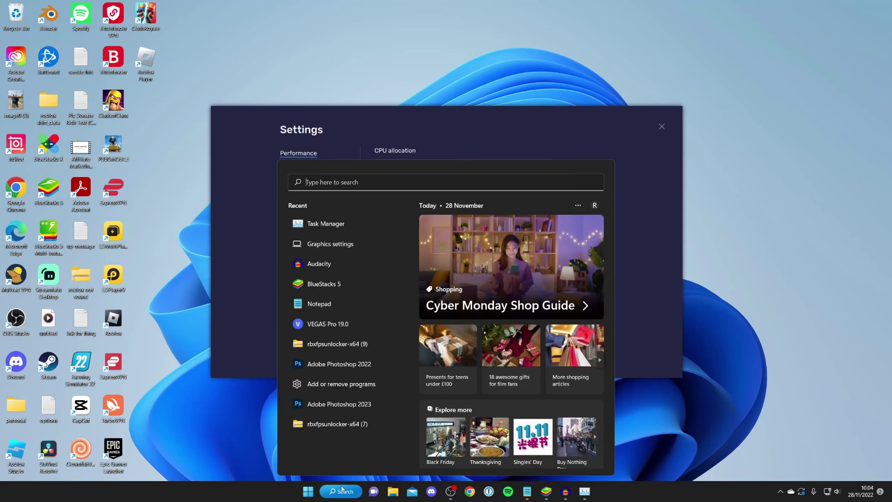
type("about your PC")
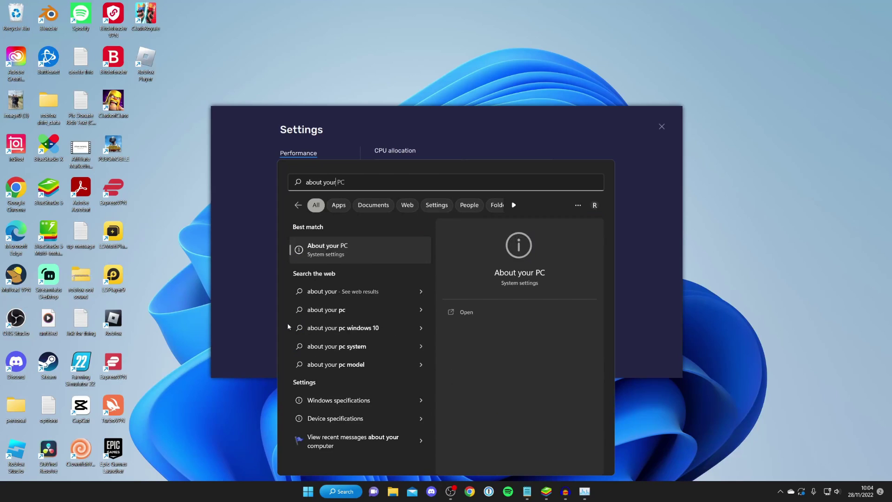
left_click(321, 256)
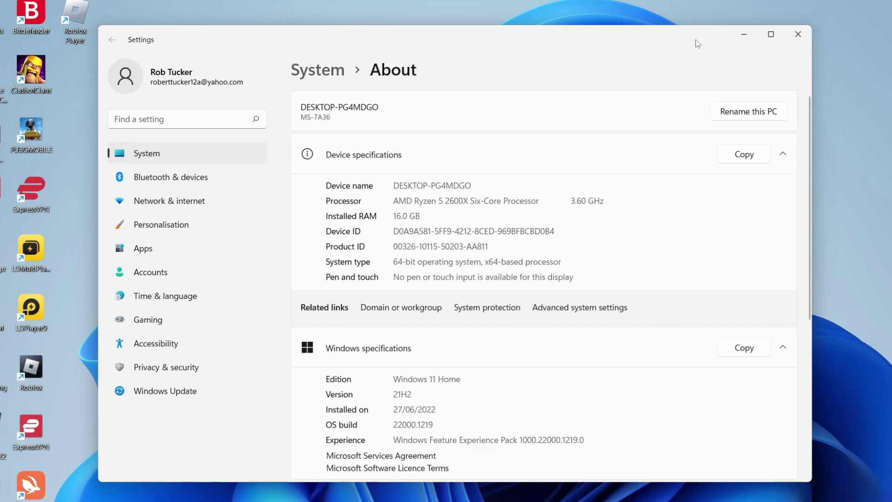
left_click(788, 33)
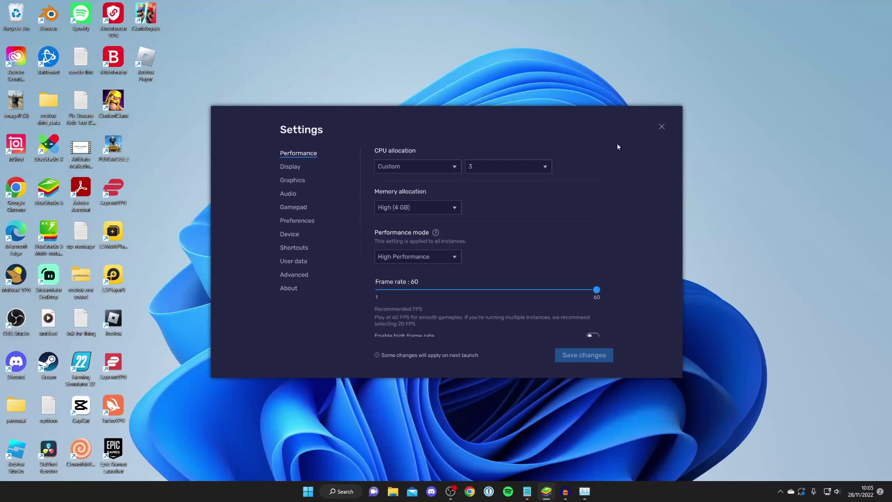
Step: Set the BlueStacks performance options to High (4 GB) memory allocation, High Performance mode and a frame rate of 60
left_click(418, 209)
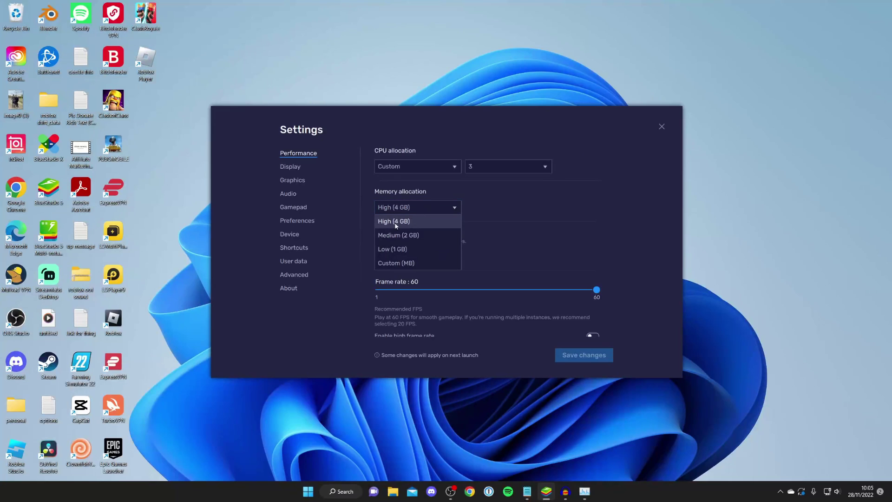
left_click(415, 222)
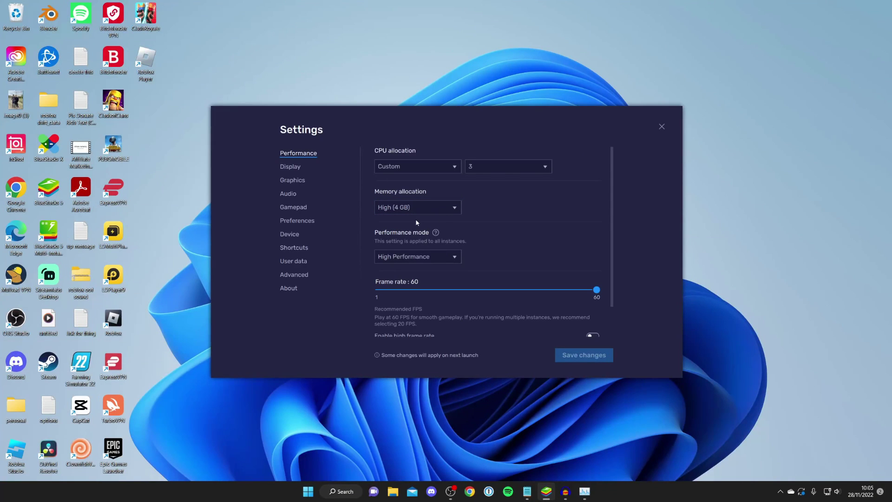
scroll(418, 223, "down", 1)
left_click(418, 221)
left_click(402, 249)
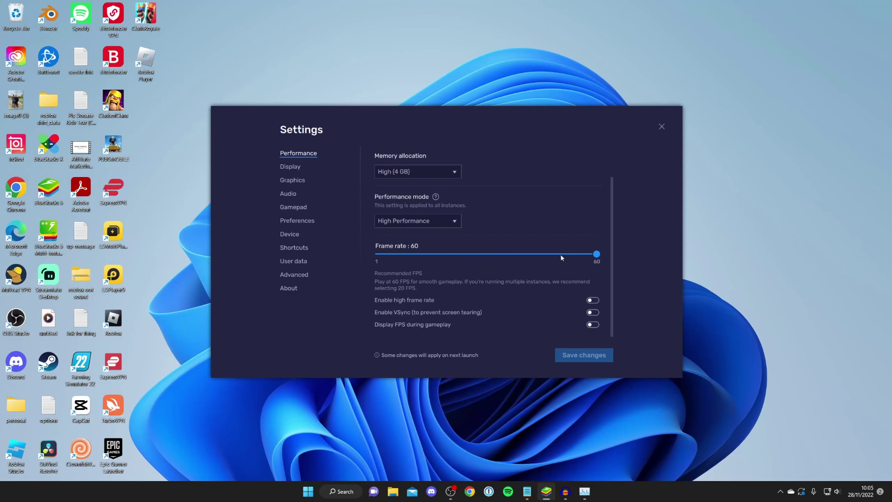
mouse_move(594, 255)
left_mouse_down()
mouse_move(579, 257)
mouse_move(599, 255)
left_mouse_up()
Step: Review the BlueStacks display and graphics settings and close the settings window
left_click(296, 169)
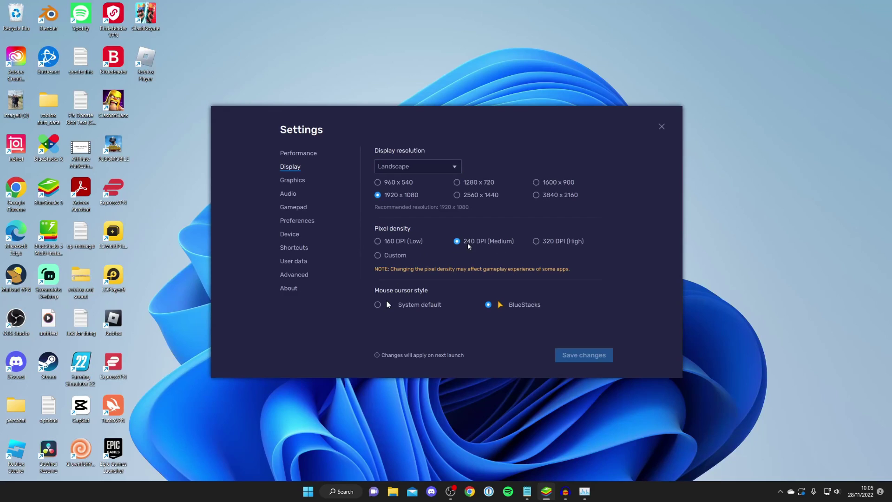
left_click(296, 182)
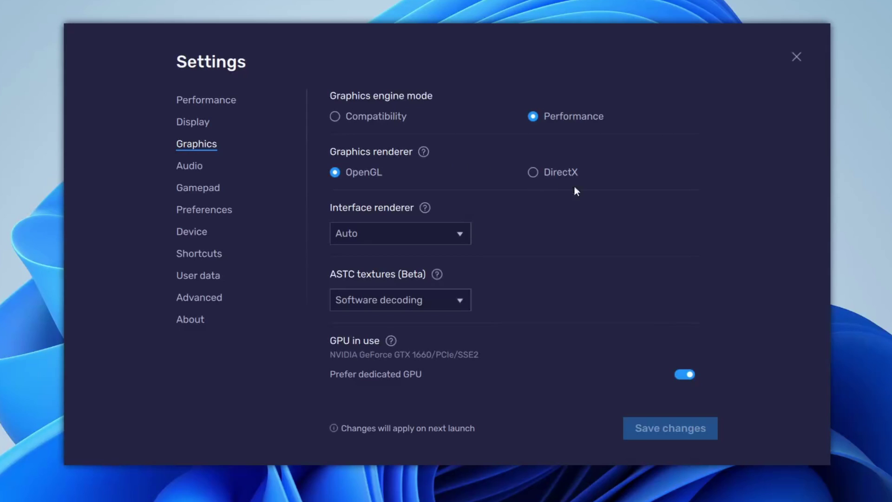
left_click(797, 57)
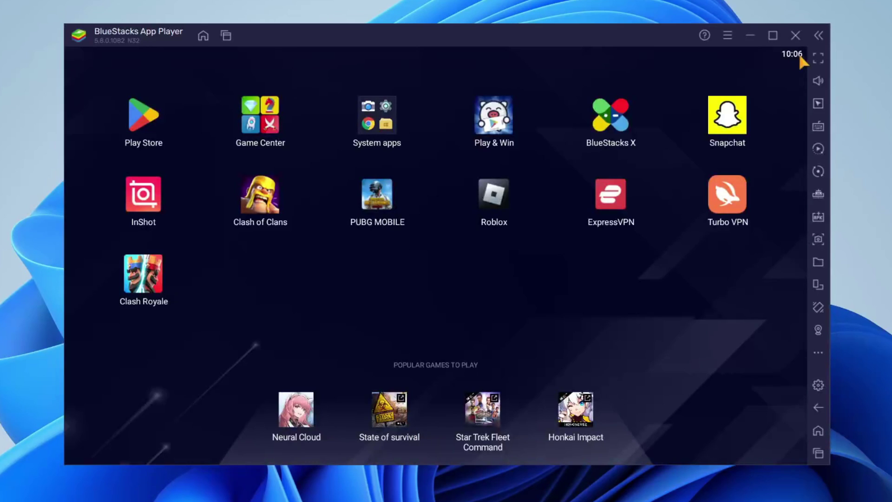
Step: Exit the BlueStacks App Player
left_click(794, 37)
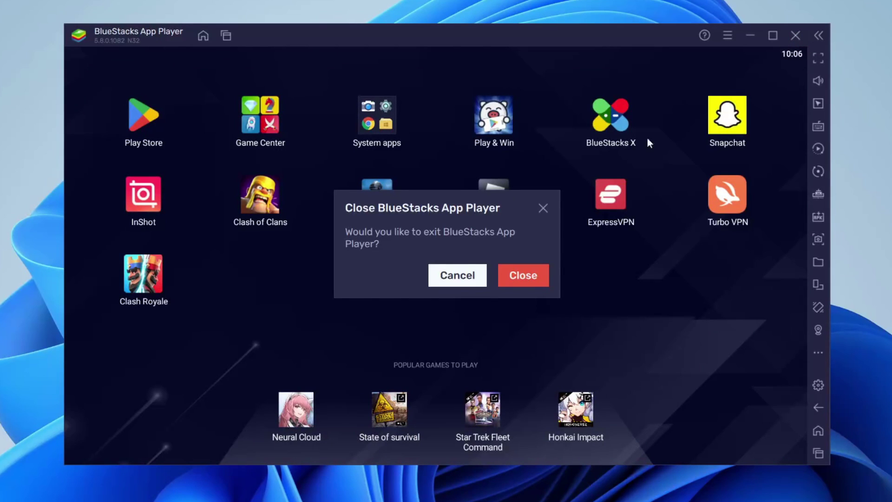